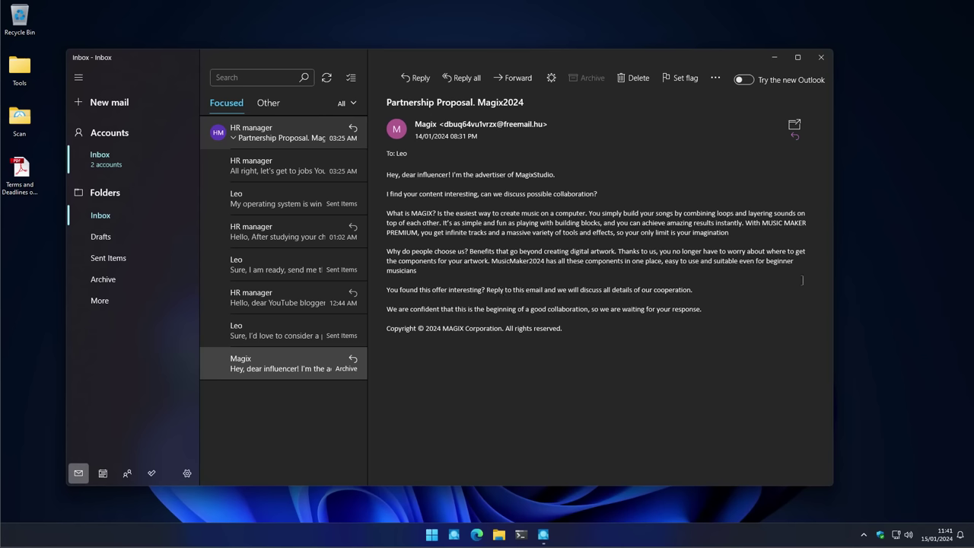
Step: Open Windows Security to check the device's protection
key("super+d")
left_click(880, 535)
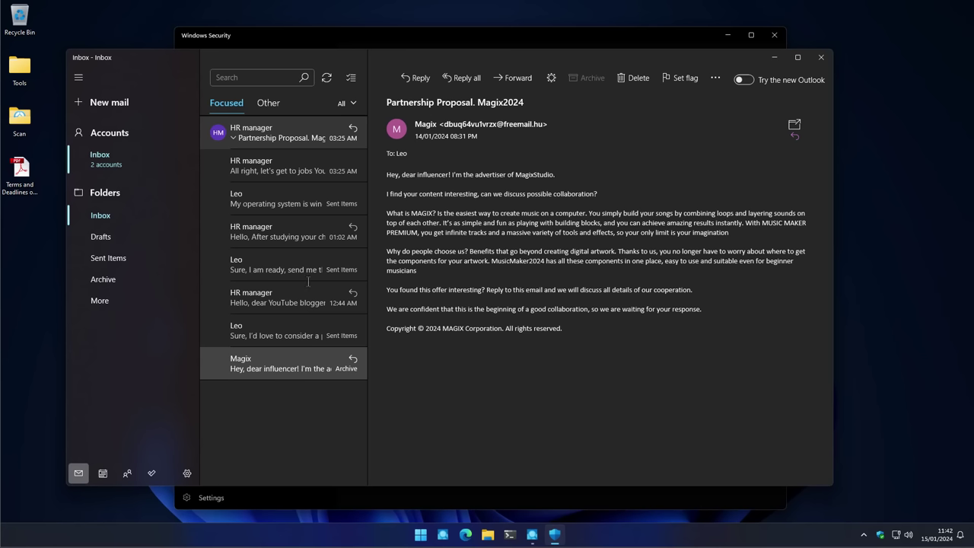
Step: Read the Magix2024 partnership messages in the inbox, from the HR manager's first reply up to the one with the promotional materials link
left_click(292, 287)
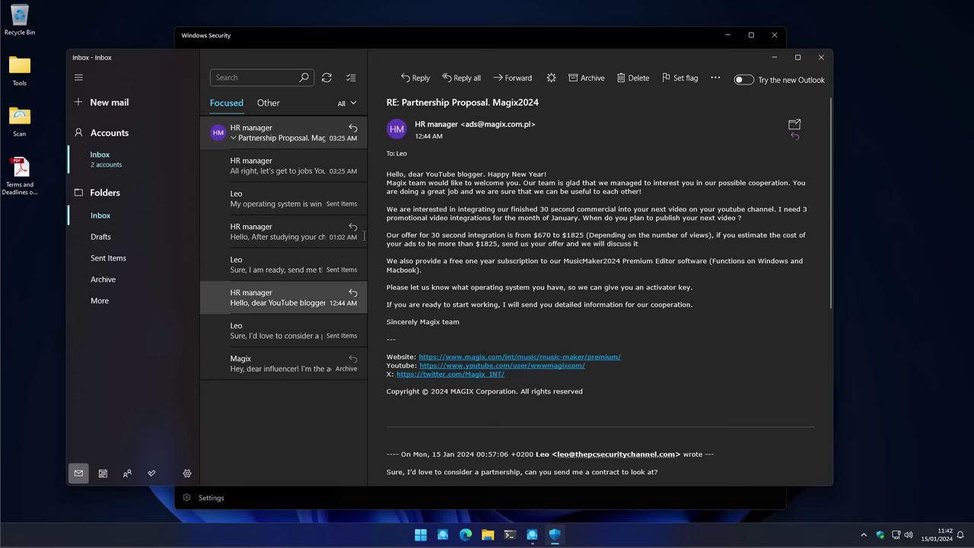
left_click(281, 266)
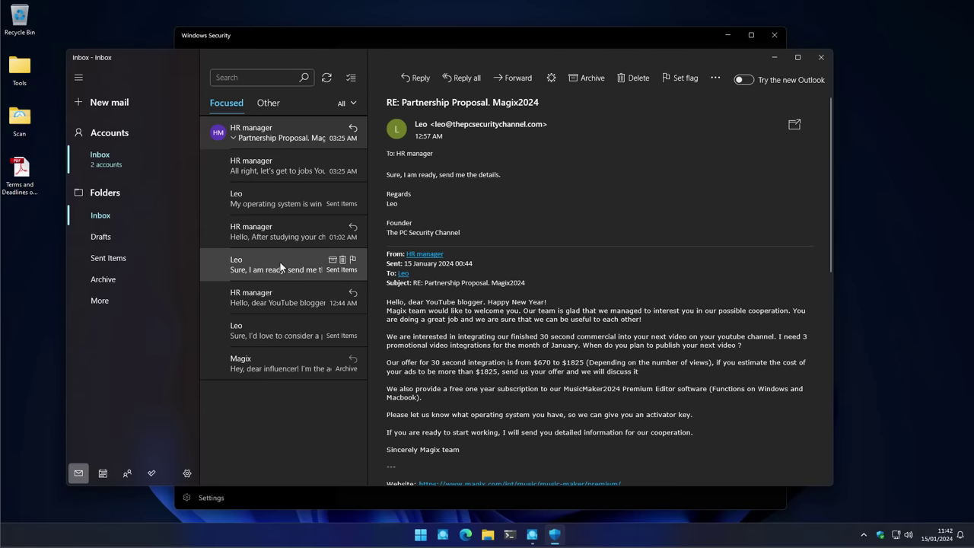
left_click(282, 243)
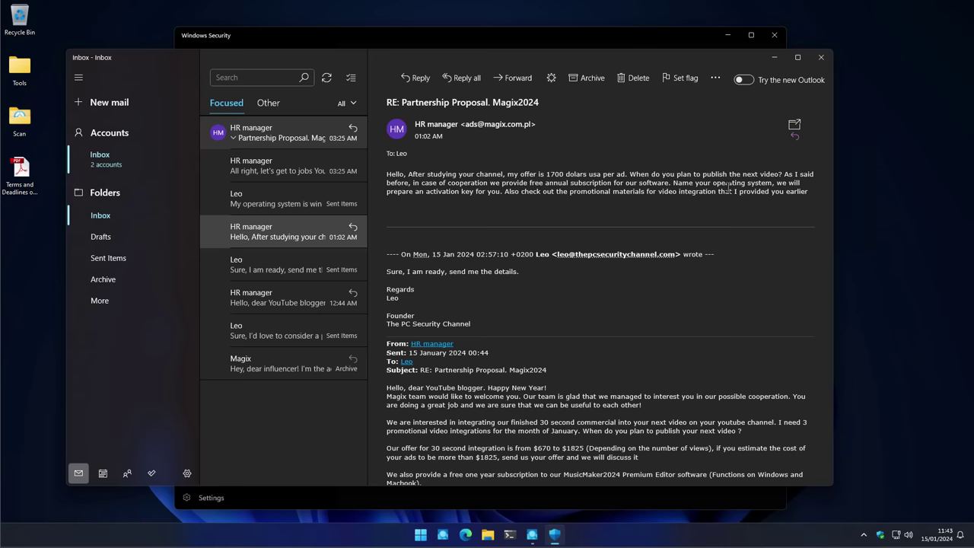
left_click(321, 203)
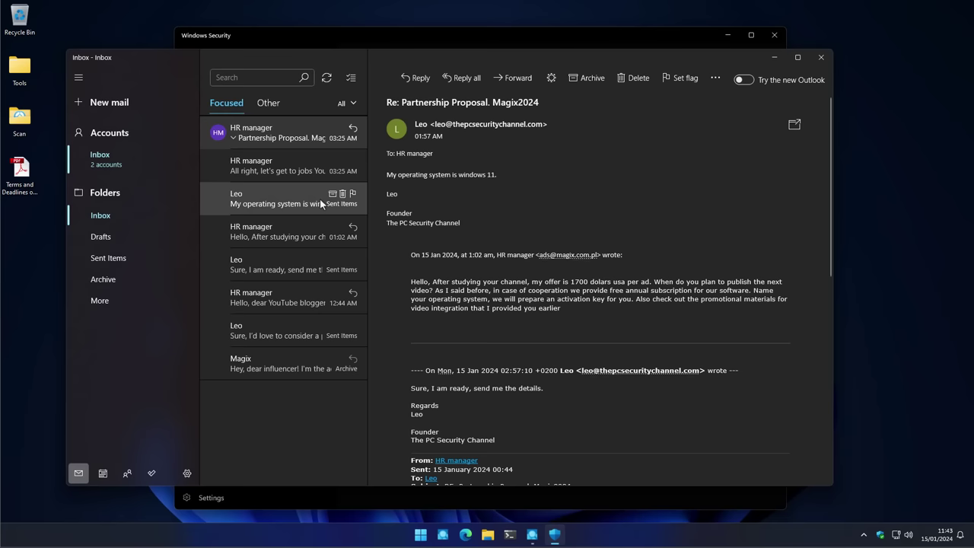
left_click(296, 167)
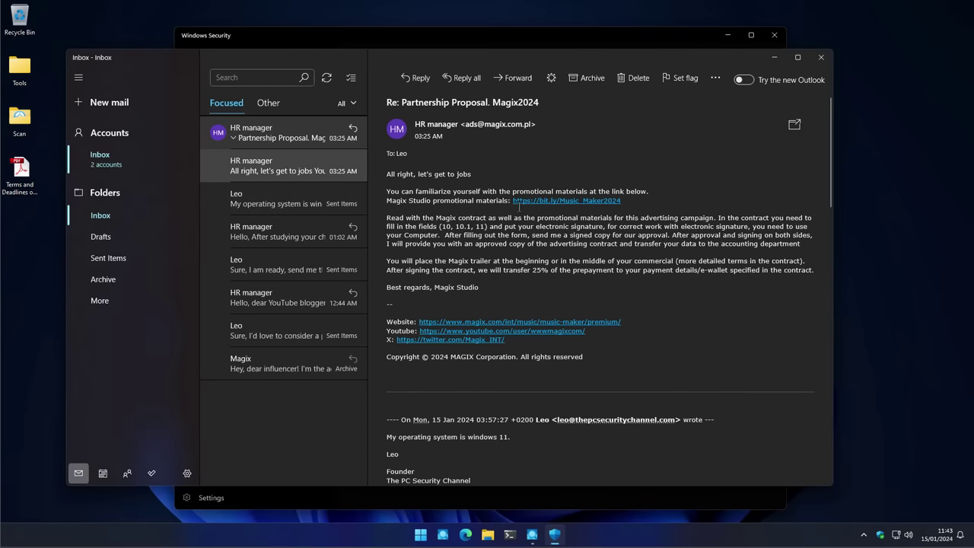
mouse_move(517, 205)
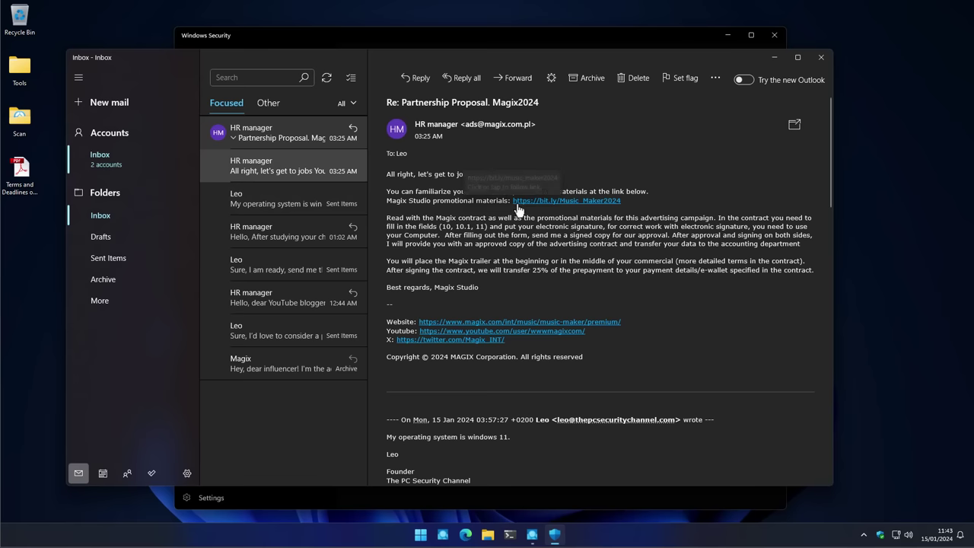
right_click(516, 208)
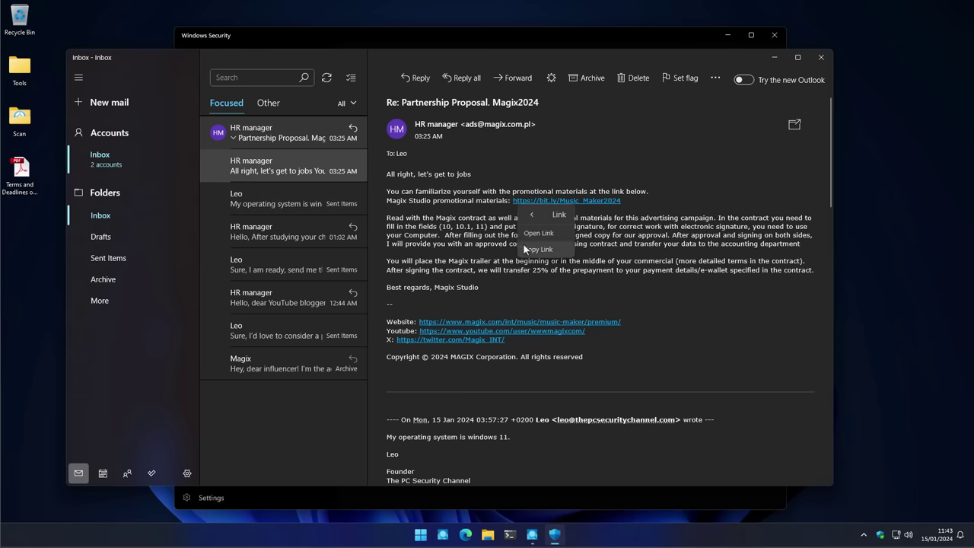
left_click(524, 244)
left_click(775, 59)
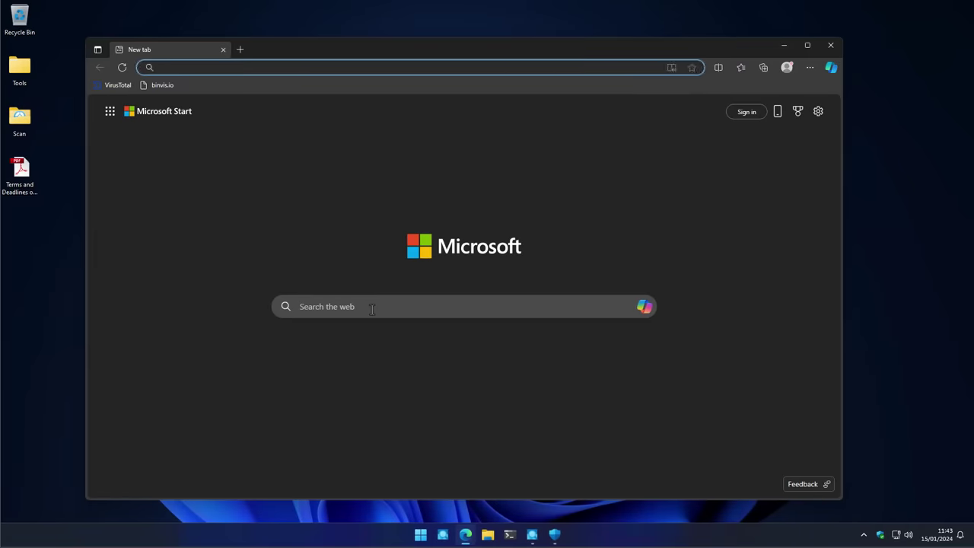
type("https://bit.ly/Music_Maker2024")
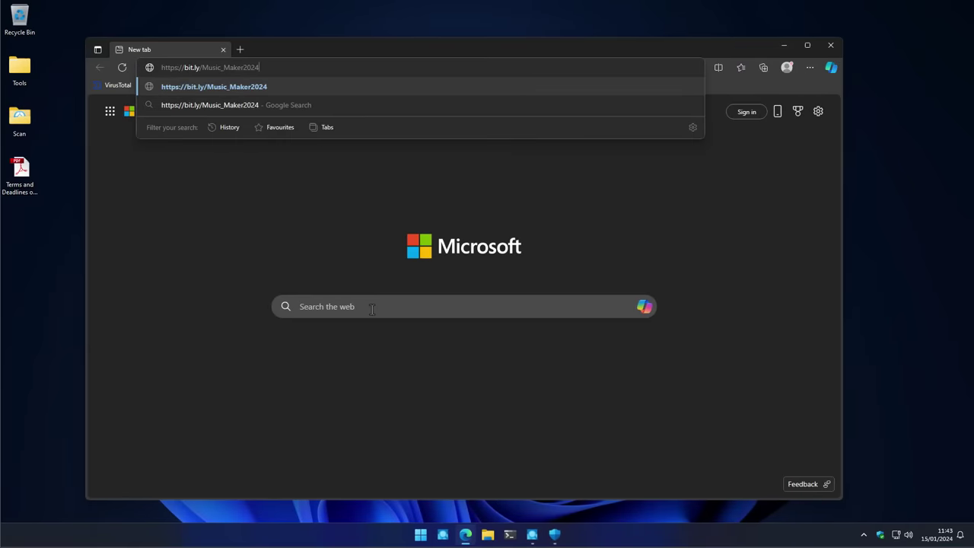
key("Return")
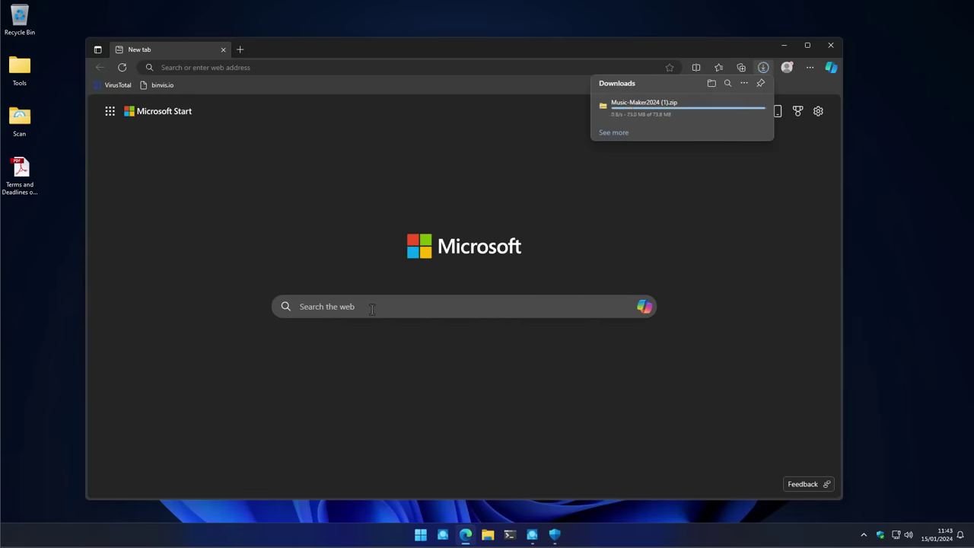
Step: Inspect the downloaded Music-Maker2024 archive's MusicMaker2024 and Contract folders, widening the Name column to read the contract application's full name
left_click(614, 108)
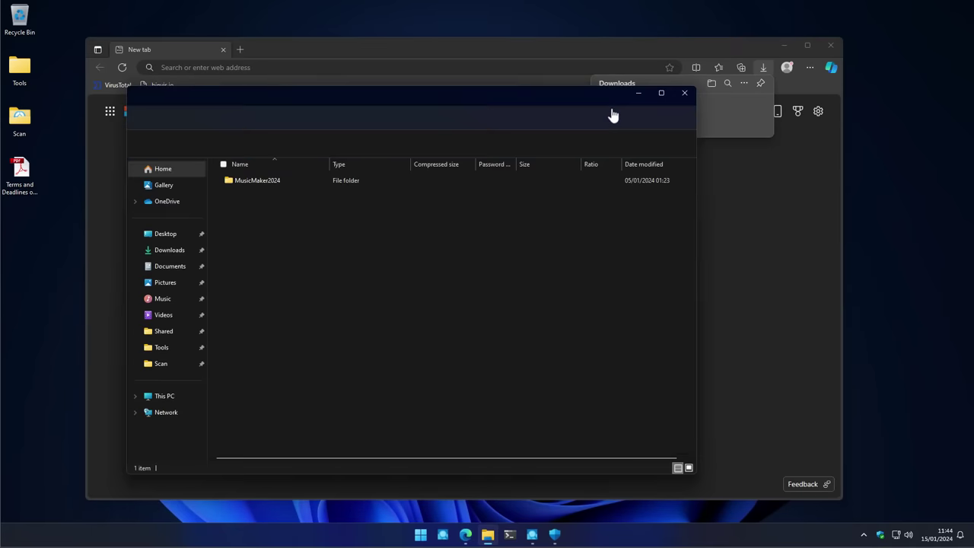
double_click(247, 180)
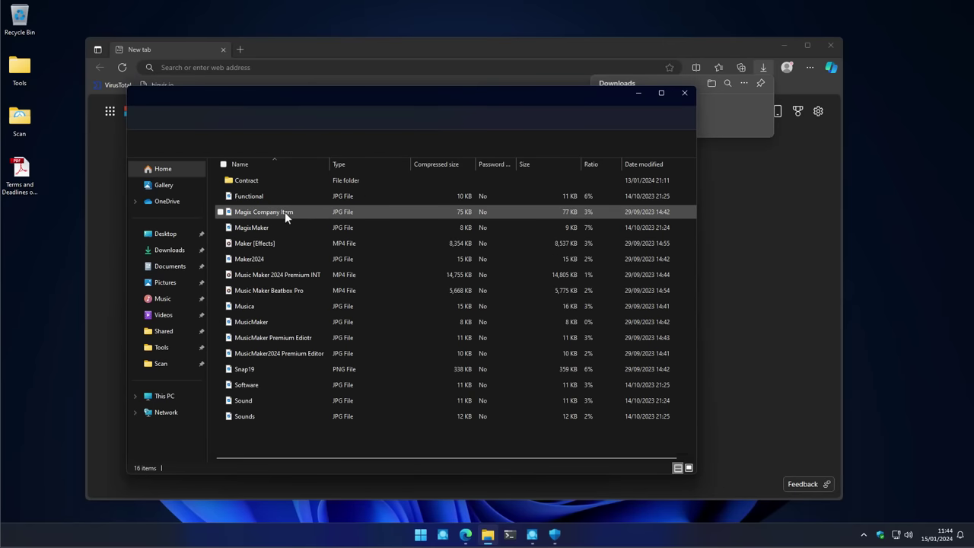
double_click(249, 176)
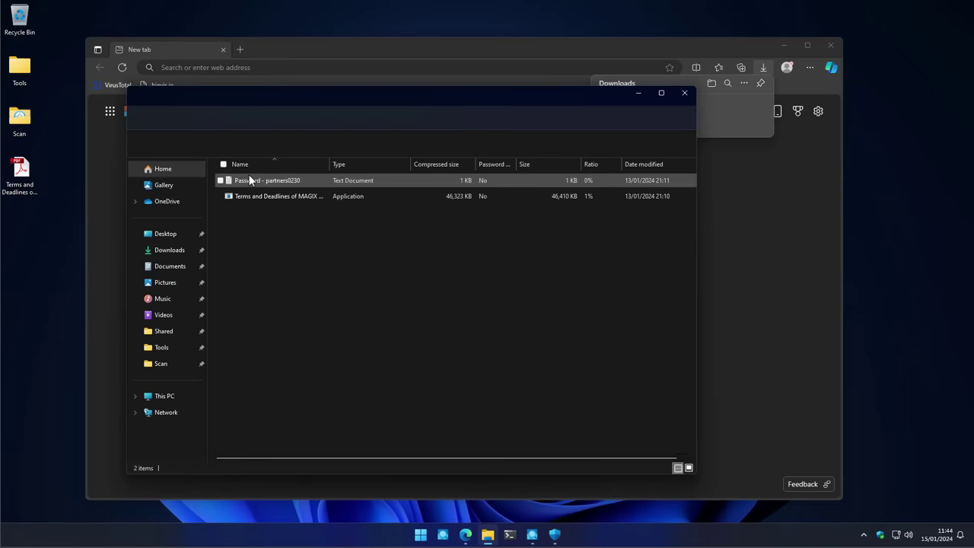
left_click(291, 195)
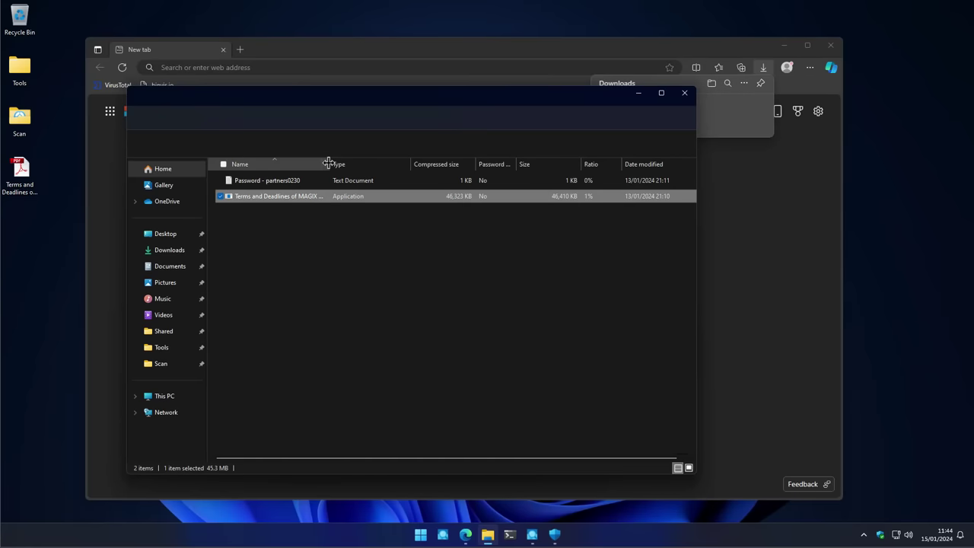
left_click_drag(328, 163, 434, 163)
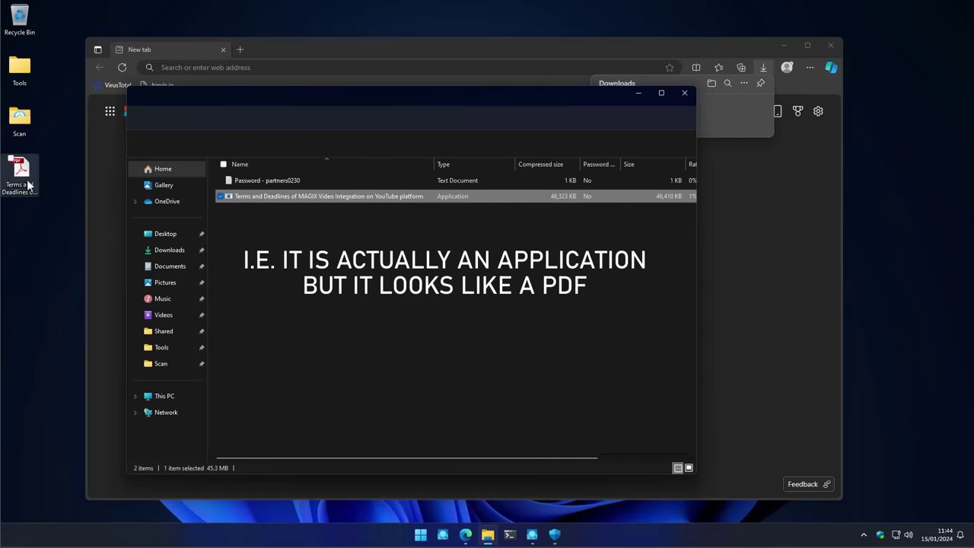
key("alt+Up")
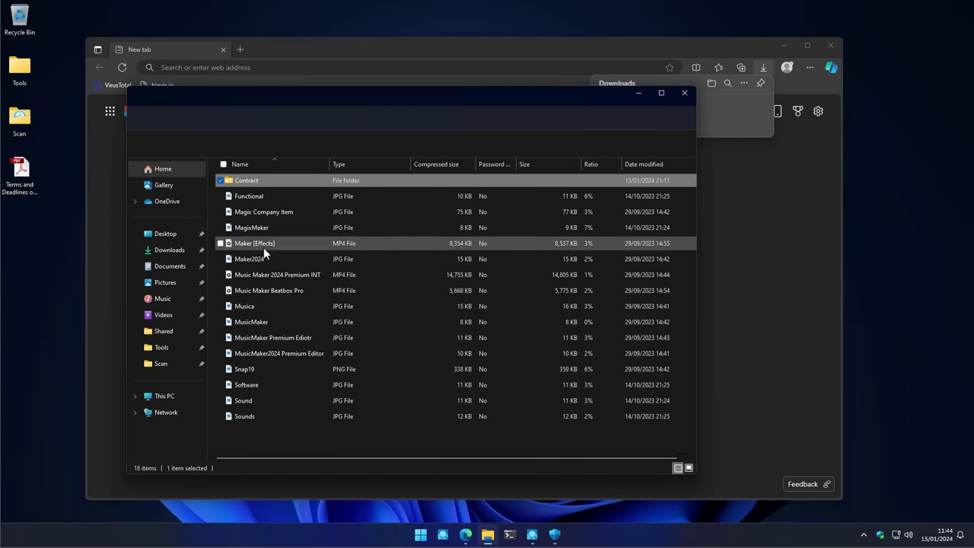
Step: Launch the Terms and Deadlines file on the desktop and copy its password from the text document in the archive's Contract folder
double_click(20, 172)
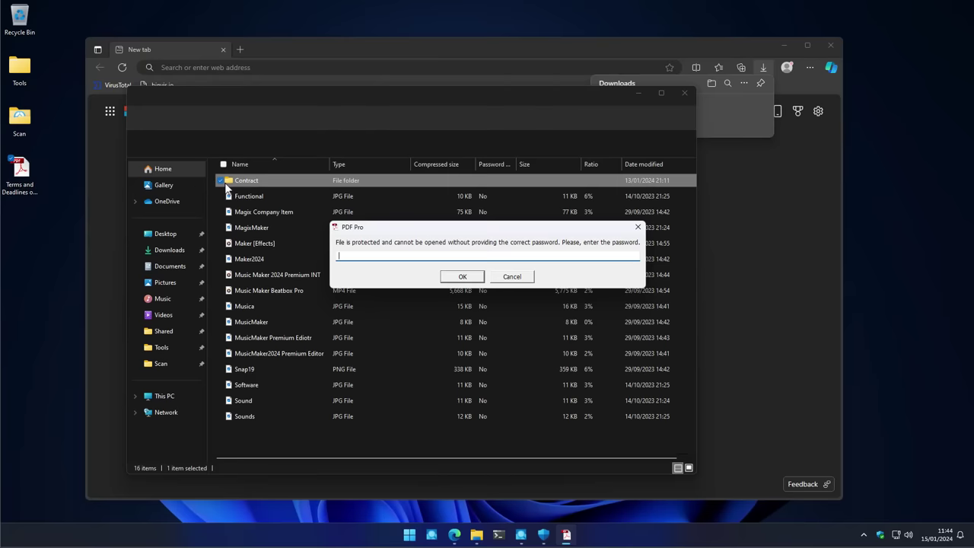
double_click(258, 183)
left_click(269, 181)
double_click(268, 181)
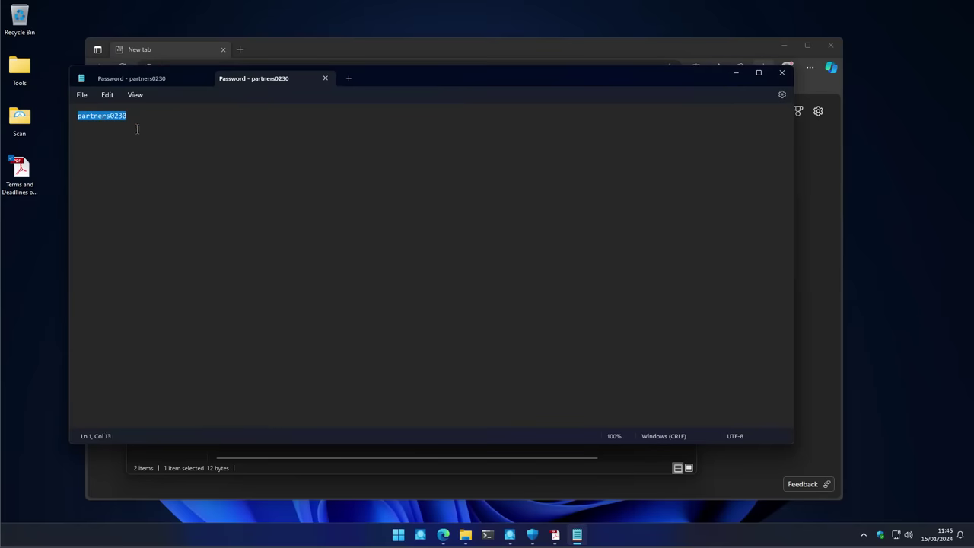
left_click(736, 74)
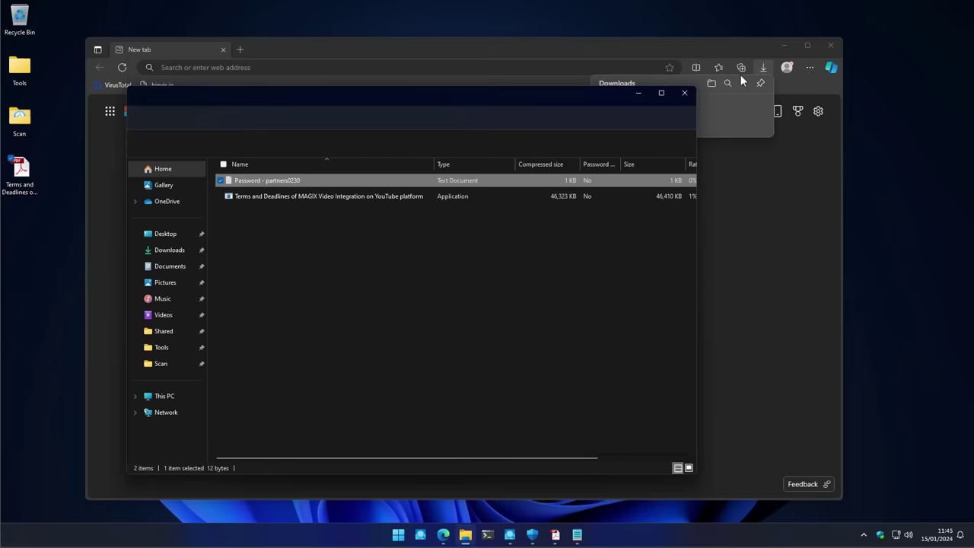
Step: Paste the file password into the PDF Pro prompt and submit it
left_click(559, 537)
key("ctrl+v")
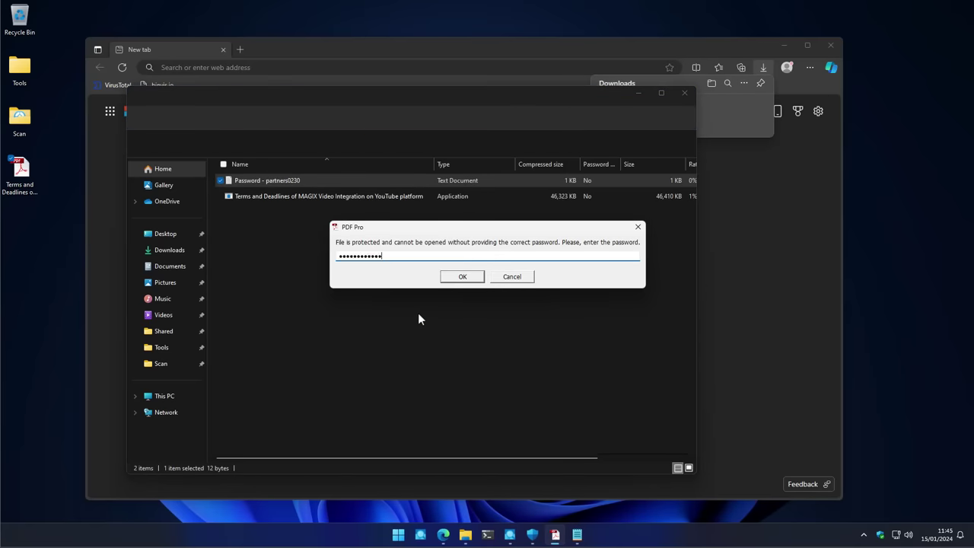
key("Return")
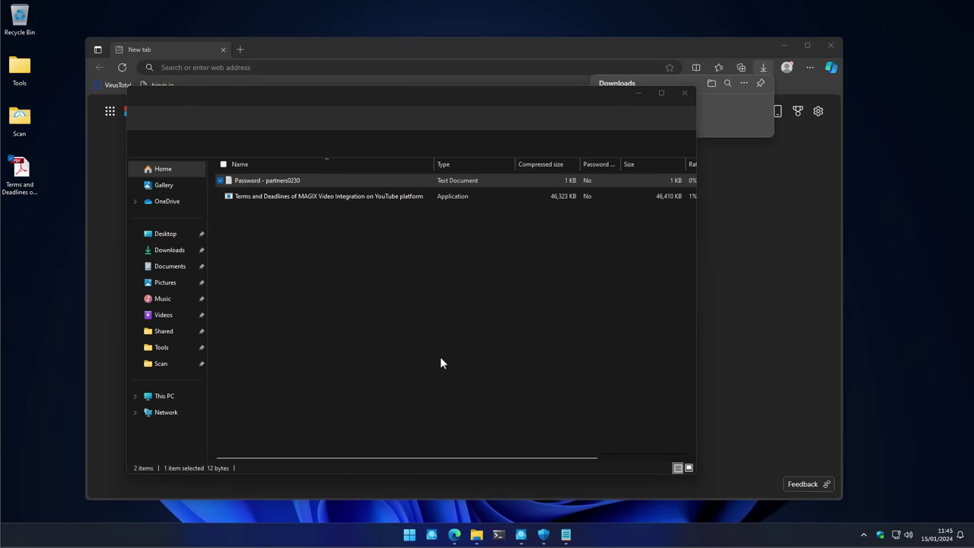
Step: Check the running processes in Process Explorer and the virus and threat protection status in Windows Security
left_click(524, 534)
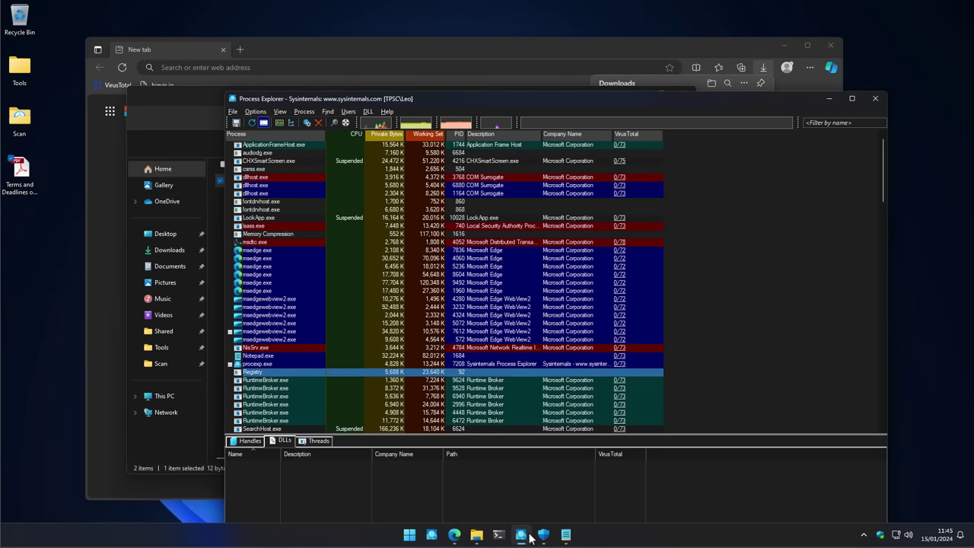
left_click(530, 537)
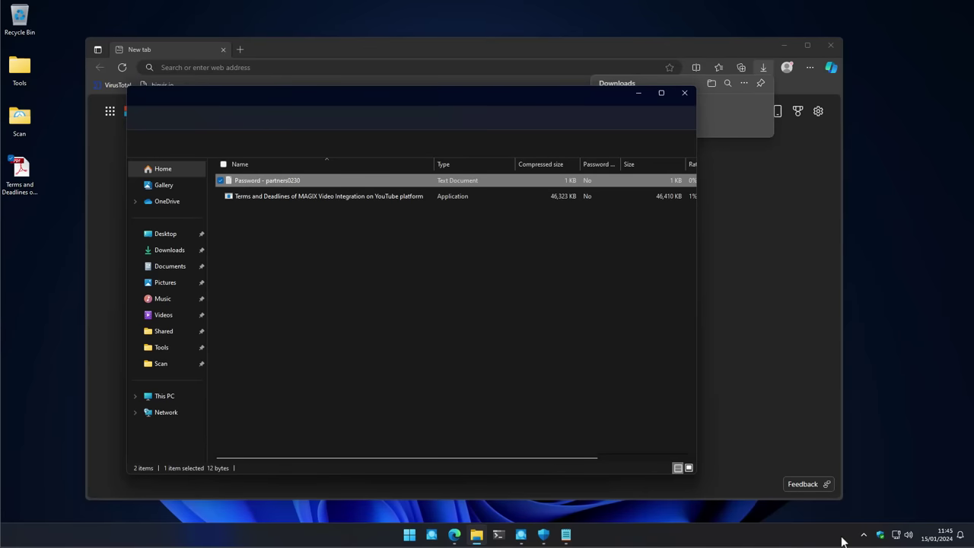
left_click(878, 536)
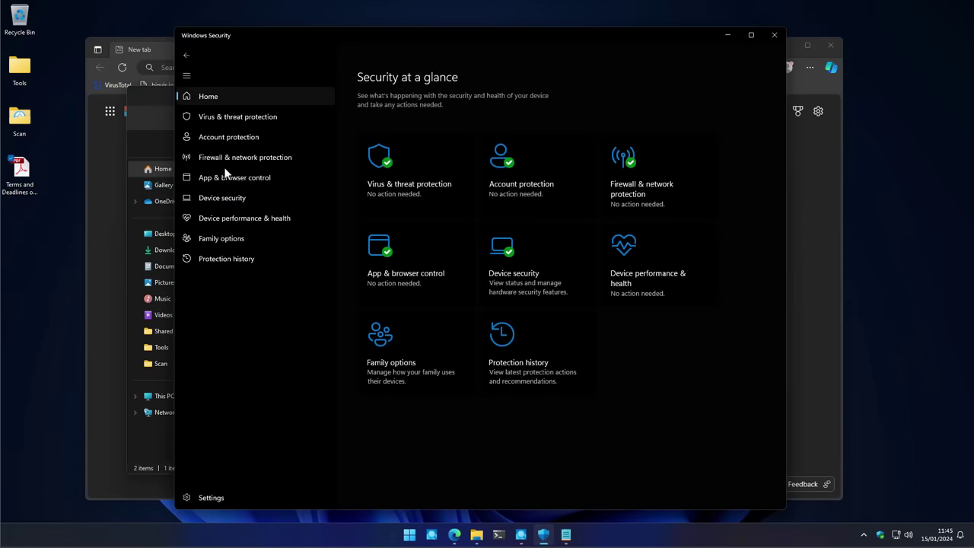
left_click(375, 167)
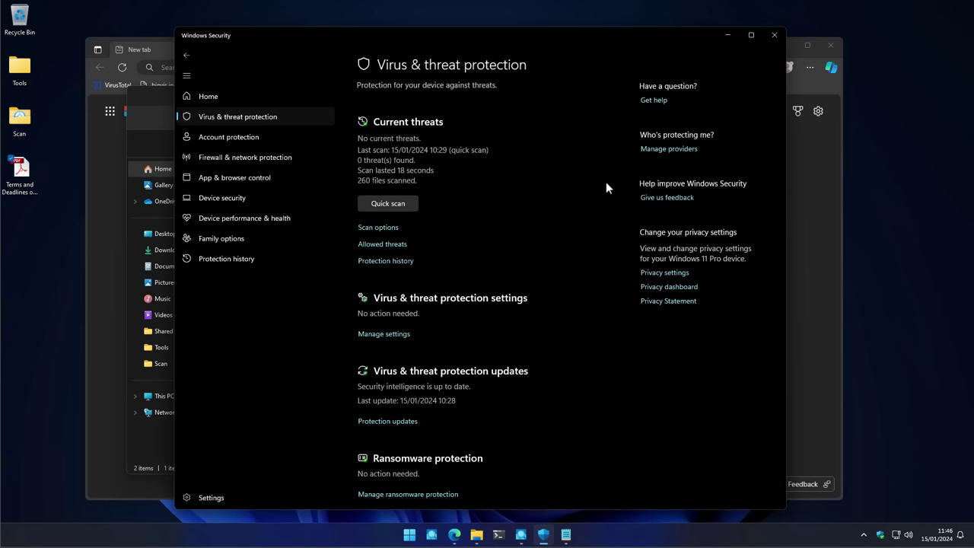
key("alt+F4")
Step: Launch NPE from the desktop's Scan folder with administrator approval and run a Full System Scan in Norton Power Eraser
double_click(28, 128)
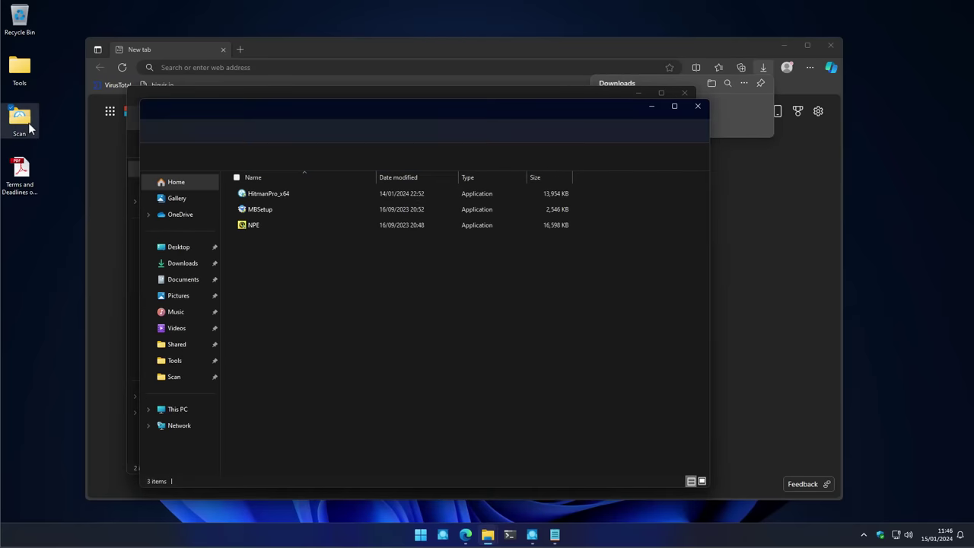
double_click(258, 224)
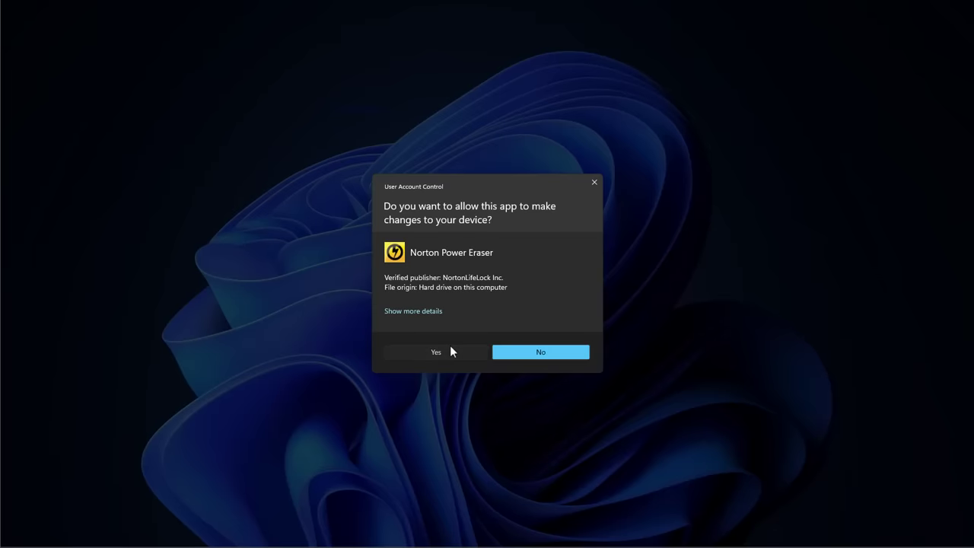
left_click(450, 351)
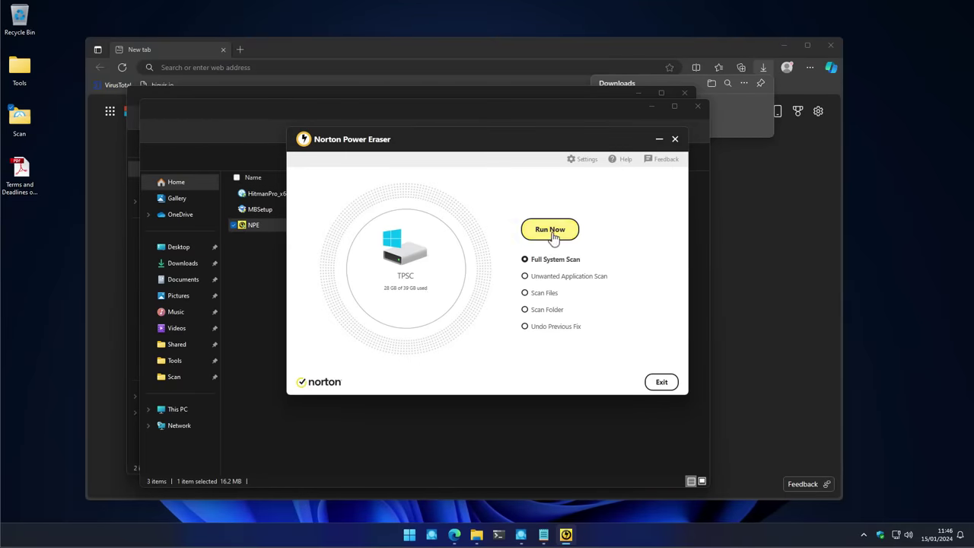
left_click(550, 231)
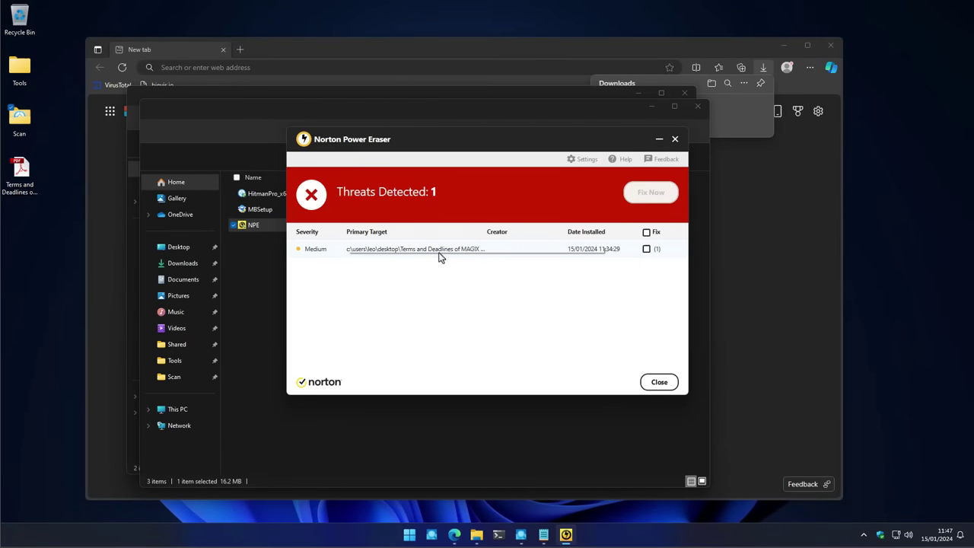
Step: Review the analysis details of the detected Terms and Deadlines file, and return to the scan results
left_click(301, 253)
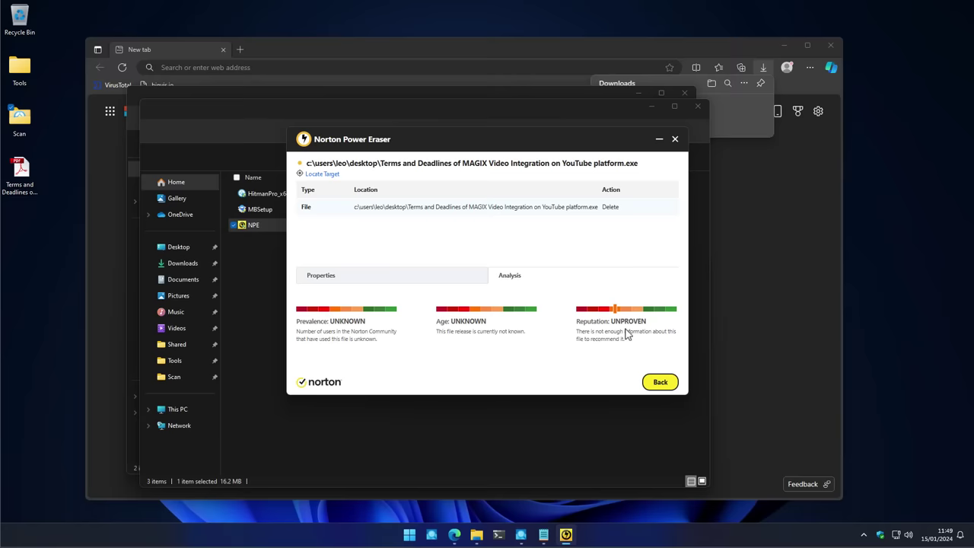
left_click(659, 382)
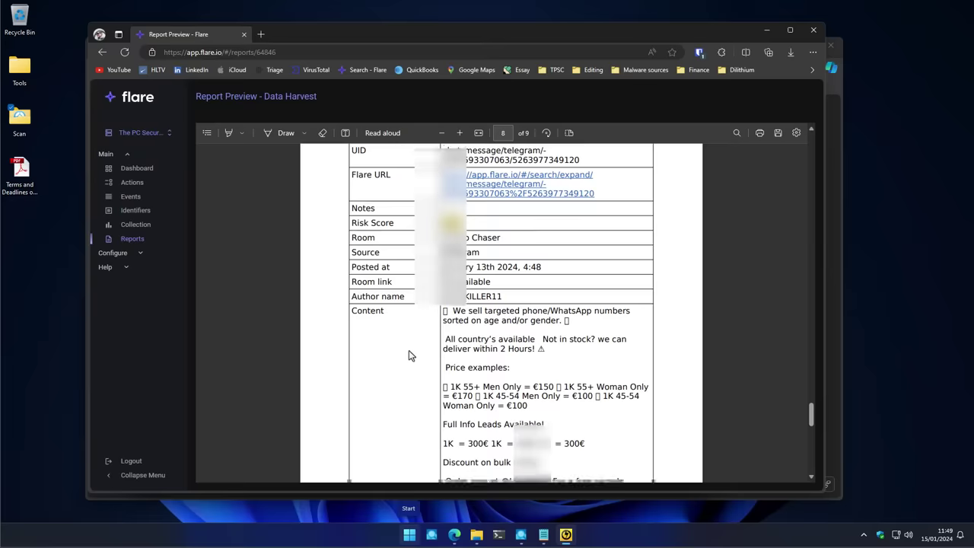
Step: Examine the Content section of the Telegram post on page 8 of the Data Harvest report in Flare
scroll(408, 350, "down", 1)
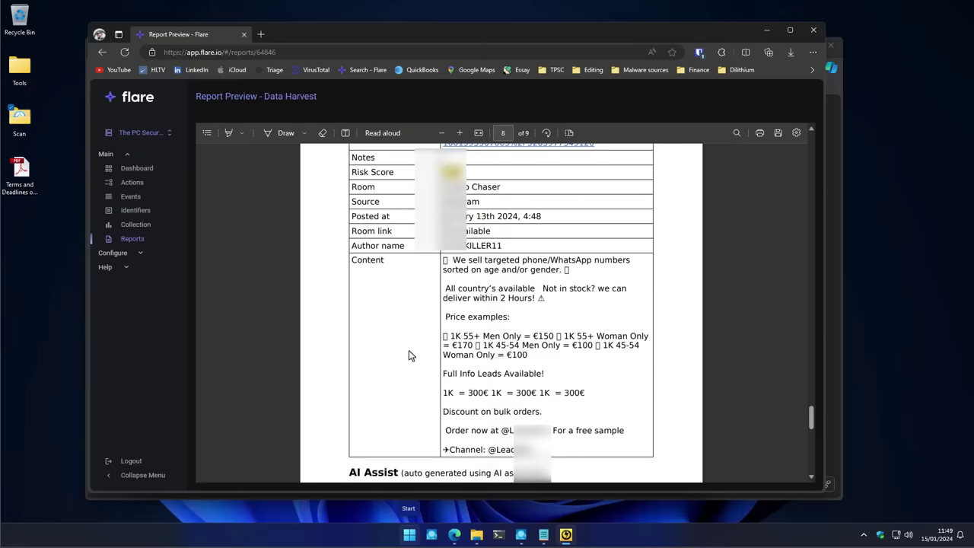
triple_click(467, 264)
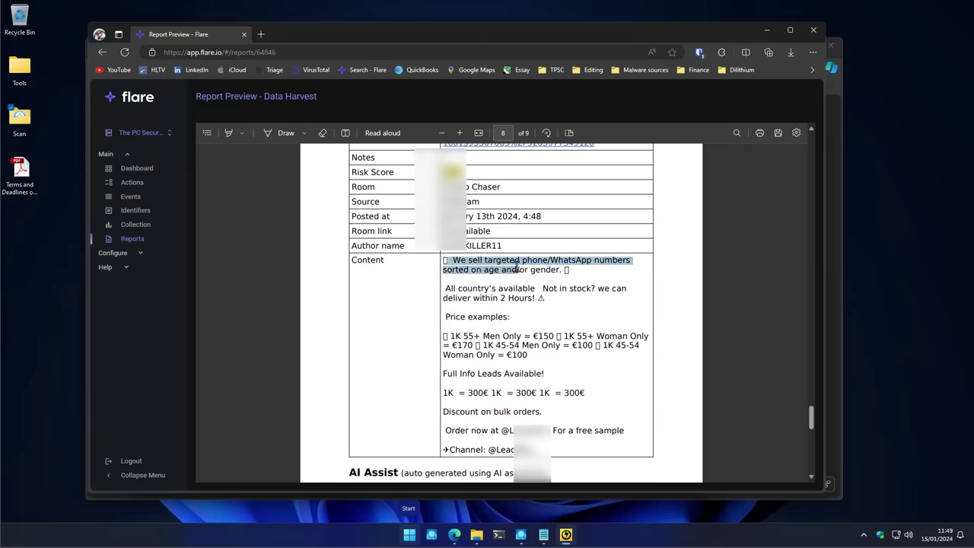
left_click(517, 267)
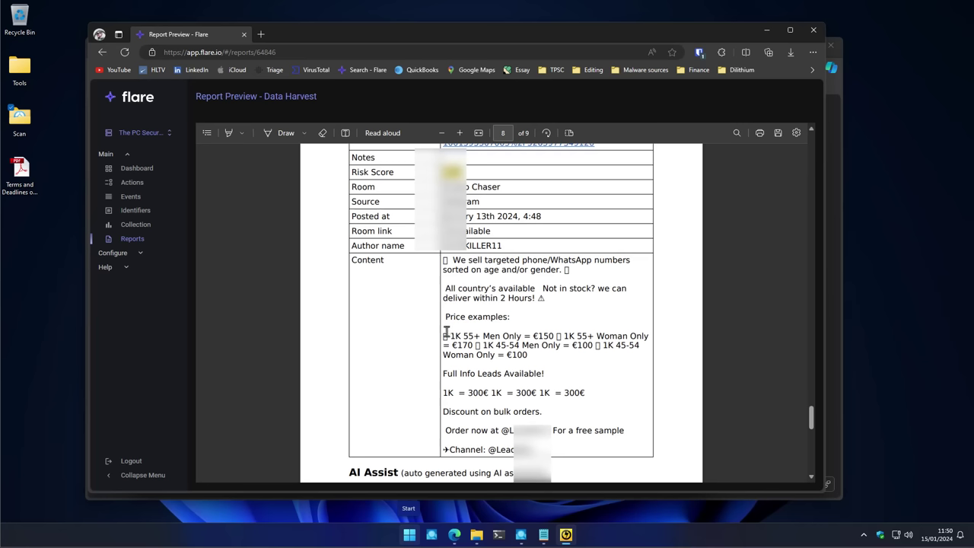
Step: Highlight the price examples for targeted phone numbers in the Telegram post's Content section
left_click_drag(446, 332, 533, 351)
left_click(533, 351)
left_click_drag(464, 338, 496, 338)
left_click(499, 339)
Step: Switch to Mail, view the AweSun Business Consulting email, and return to the Magix Partnership Proposal conversation
key("alt+Tab")
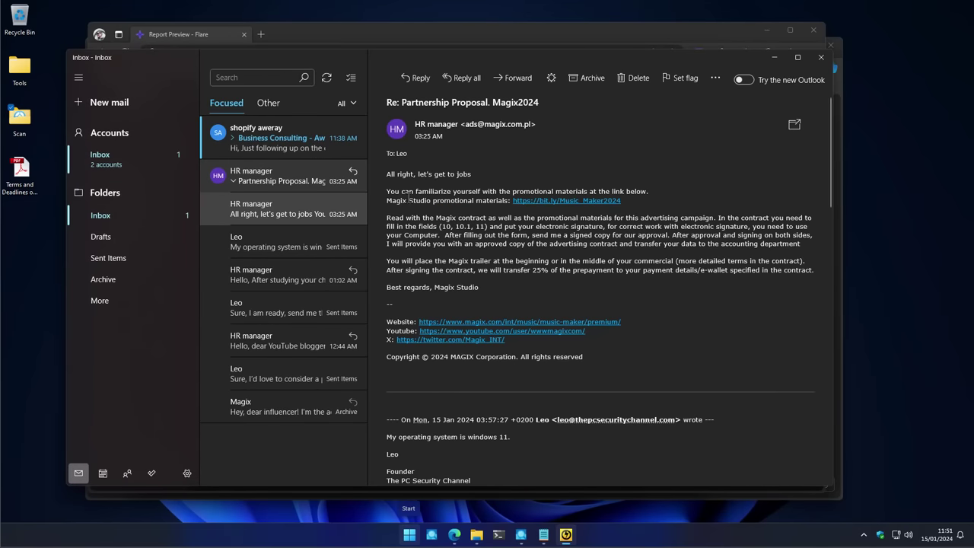
left_click(307, 138)
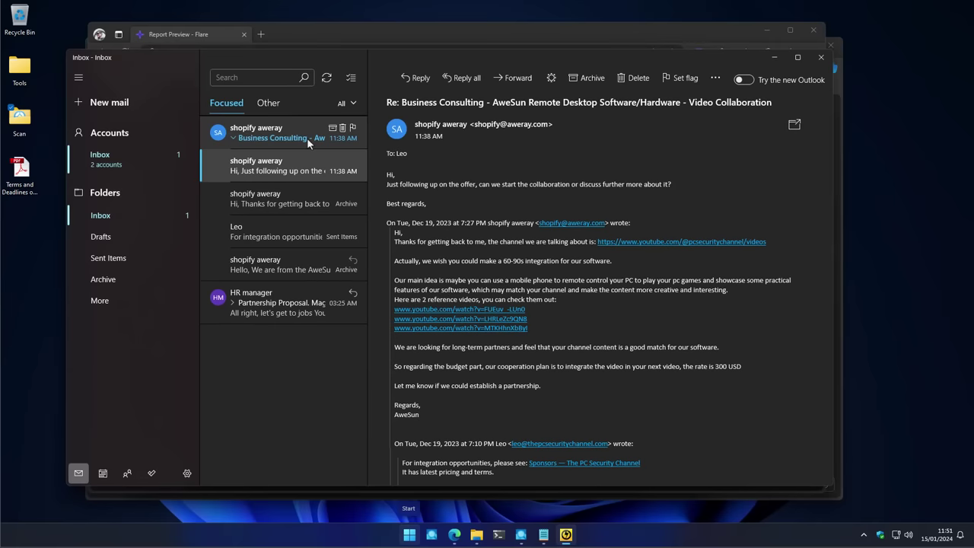
left_click(264, 312)
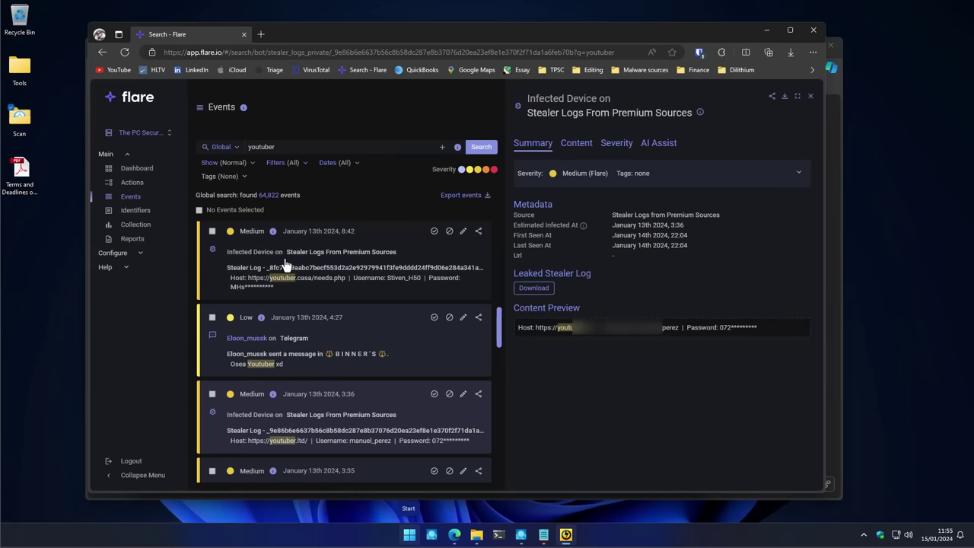
Step: Look through the youtuber events in Flare and run a new global search for thepcsecuritychannel
scroll(286, 264, "down", 1)
scroll(285, 263, "down", 2)
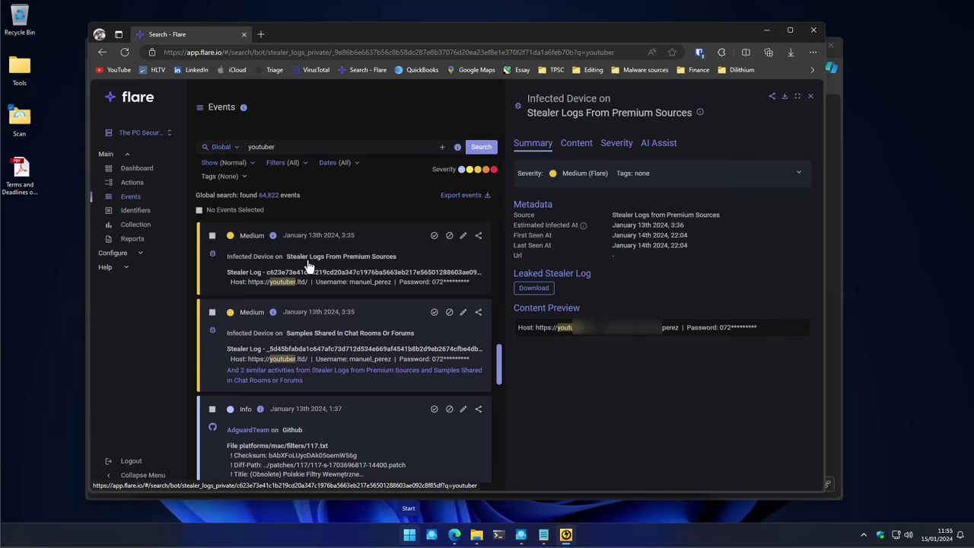
double_click(261, 147)
type("the")
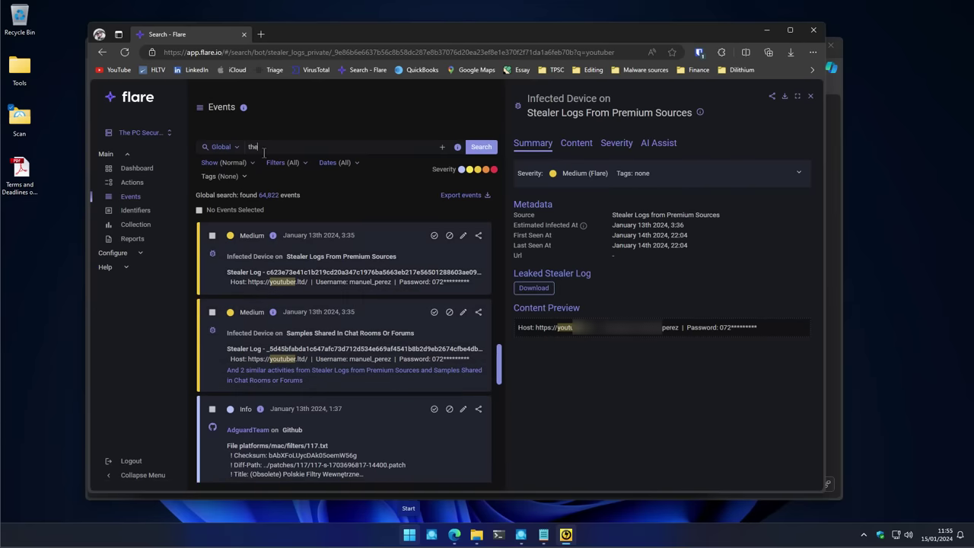
type("pcsecuritychannel")
key("Return")
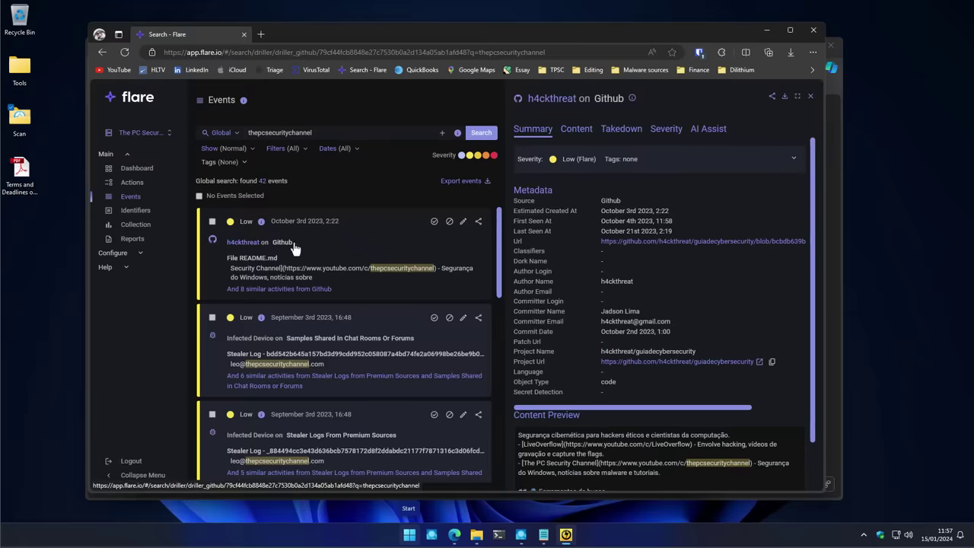
Step: View the summary of the September 3rd 2023 infected-device event from Samples Shared In Chat Rooms Or Forums and look through the neighbouring events
left_click(380, 340)
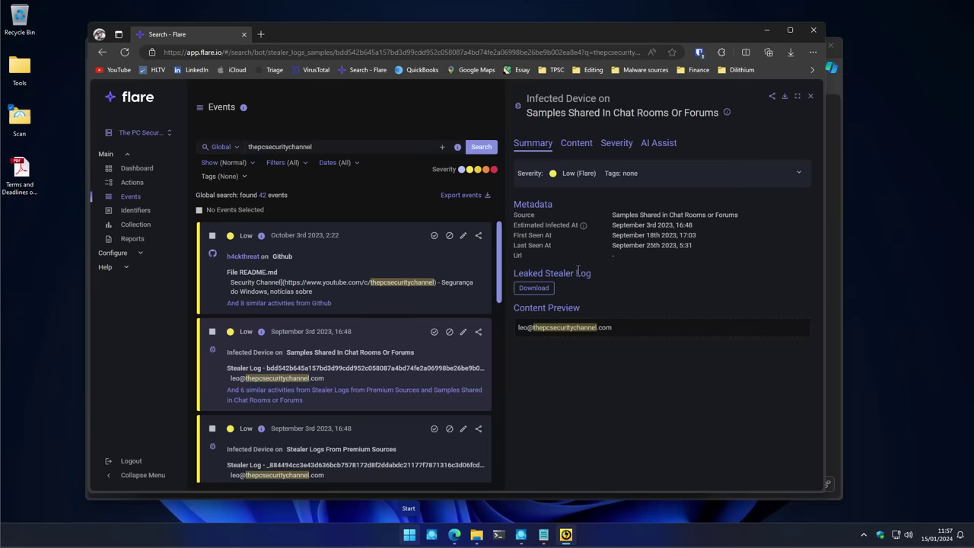
scroll(366, 263, "down", 2)
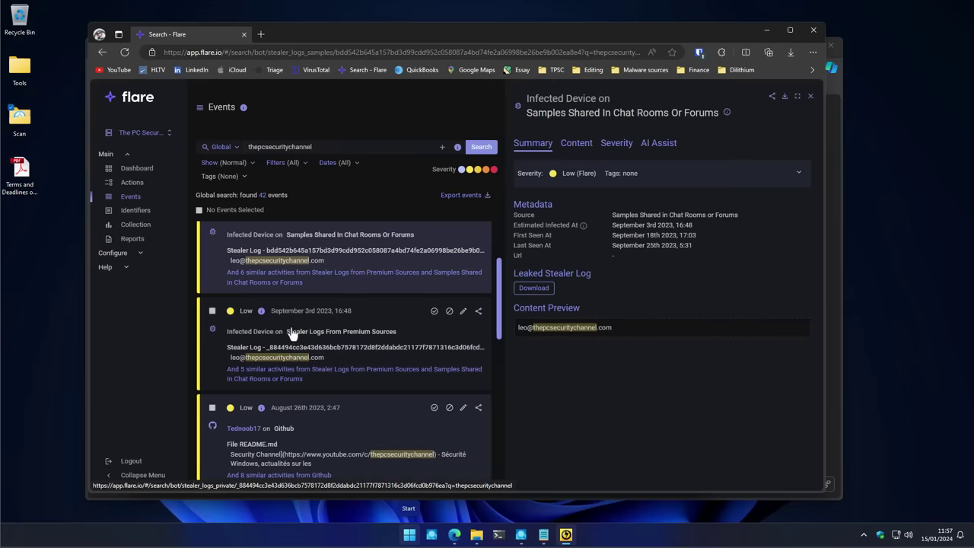
scroll(292, 354, "up", 1)
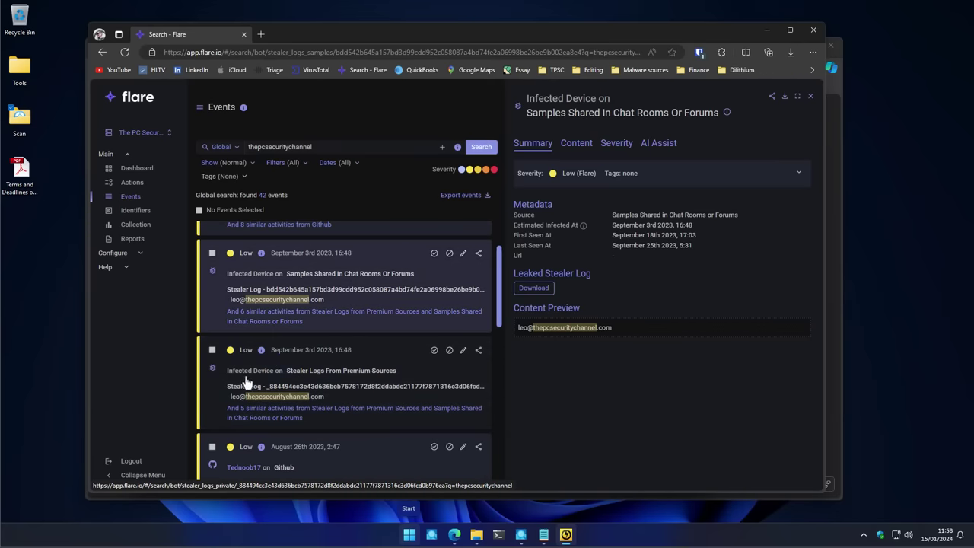
scroll(305, 383, "down", 3)
scroll(318, 384, "down", 1)
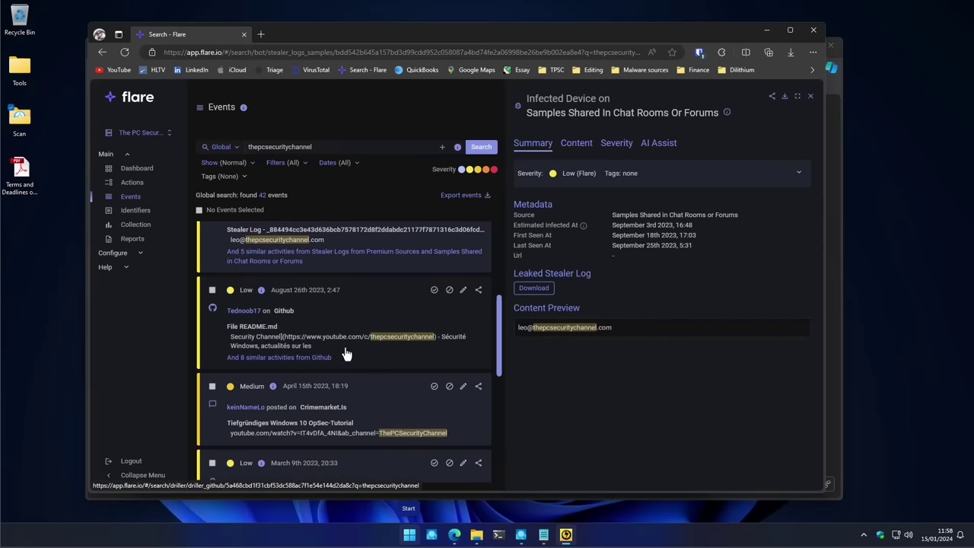
Step: Review the Crimemarket.Is forum post and the older events mentioning the channel, and open the Flare dashboard
left_click(324, 426)
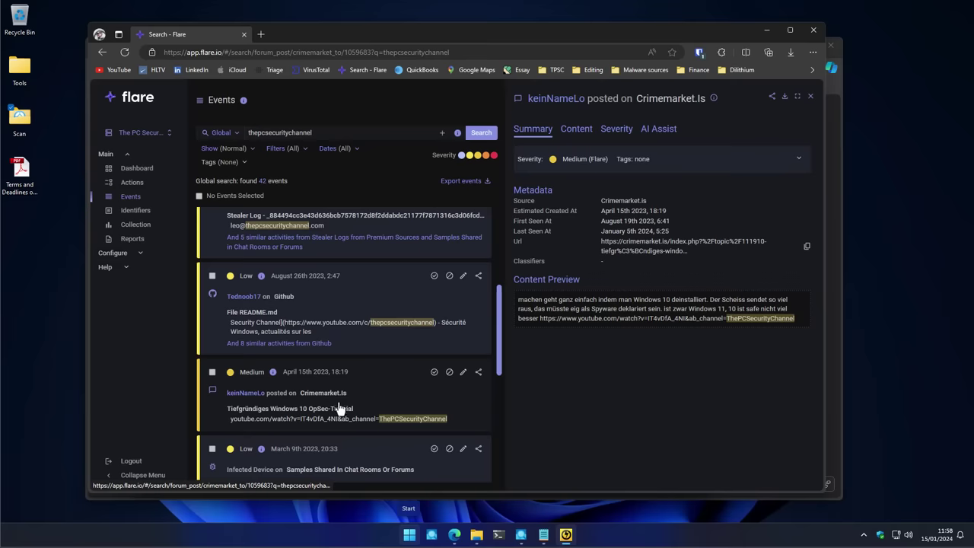
scroll(338, 408, "down", 5)
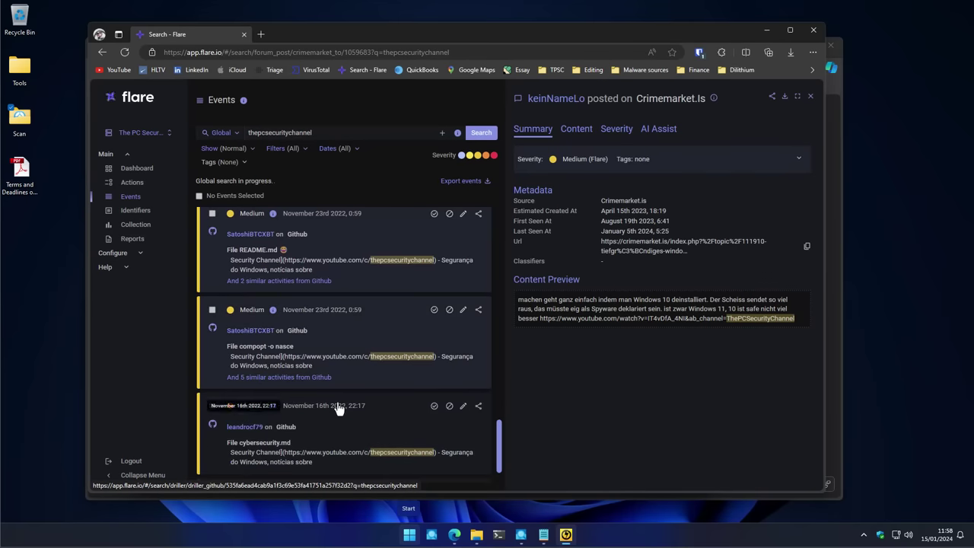
scroll(364, 403, "down", 1)
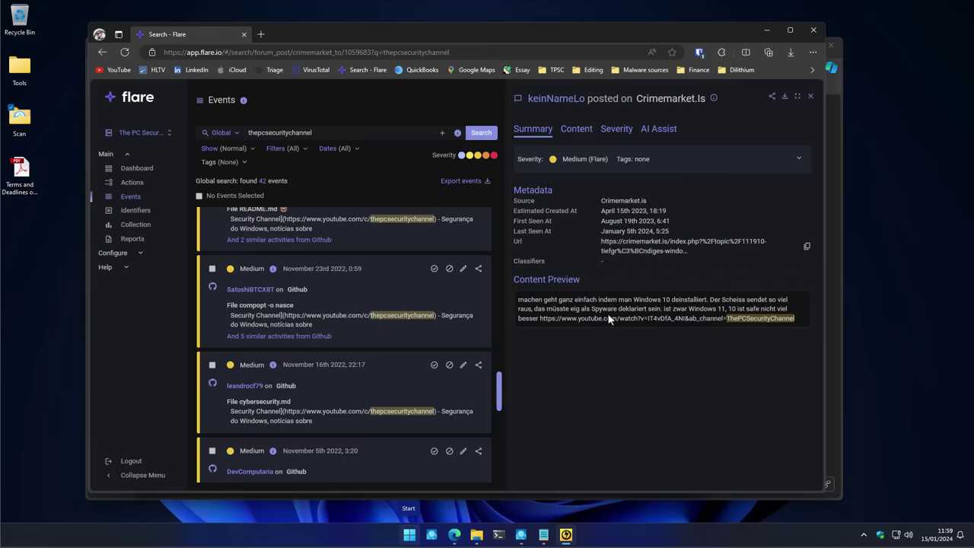
left_click(137, 169)
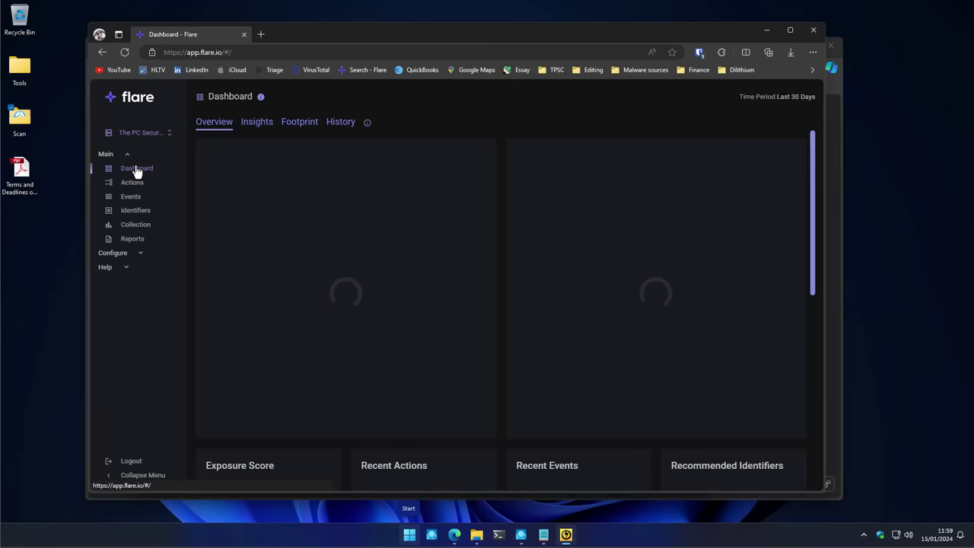